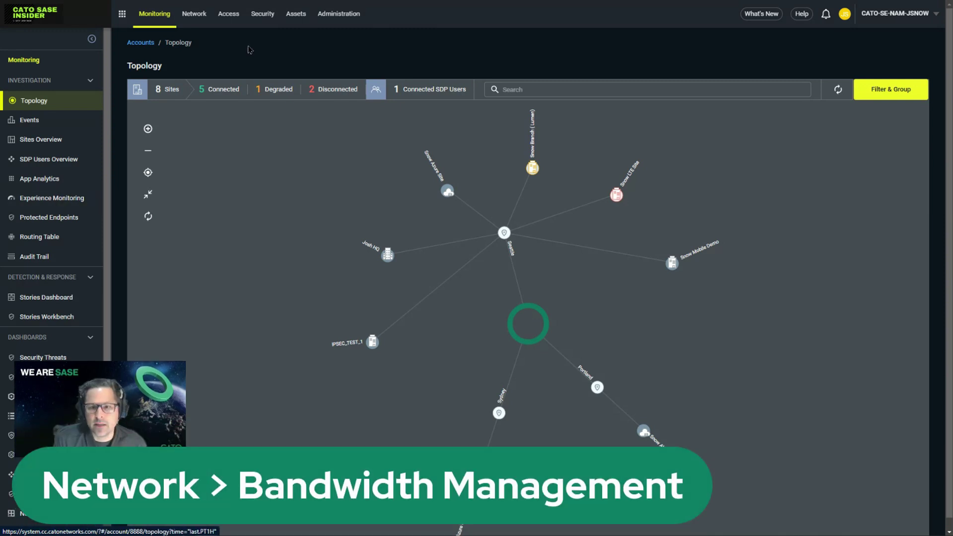
Open the network's Bandwidth Management settings to examine the existing priorities and their classes of traffic
left_click(203, 21)
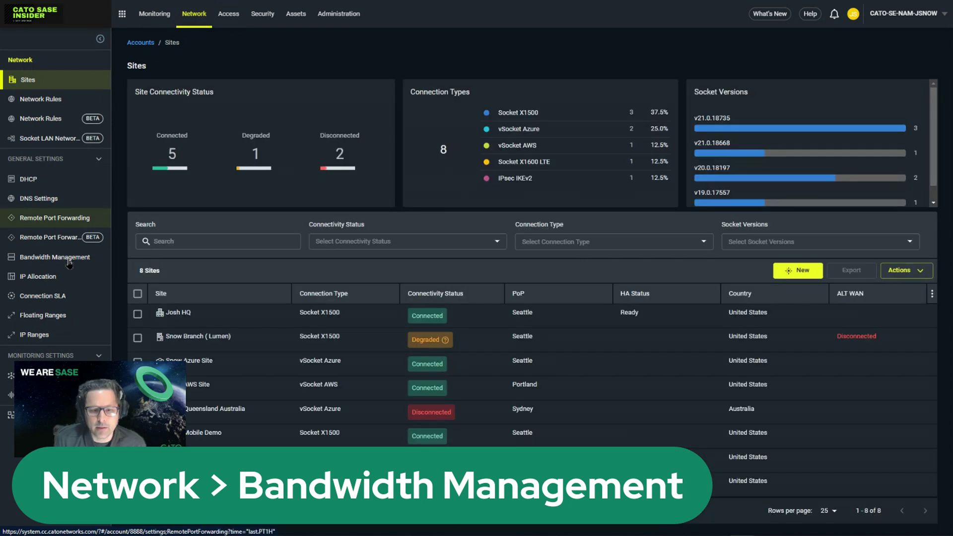
left_click(71, 259)
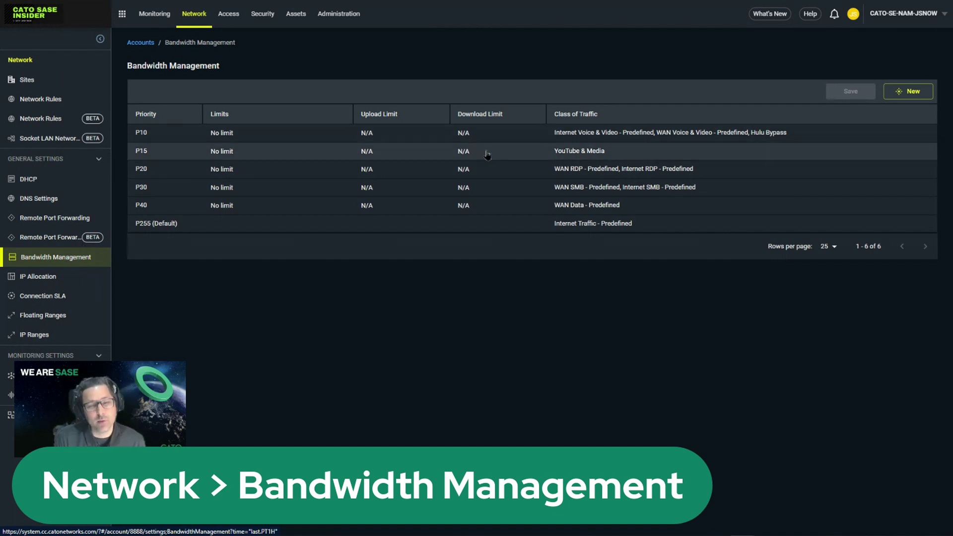
Try adding a new bandwidth priority of 20, check the available limit options, and discard it
left_click(908, 91)
left_click(690, 47)
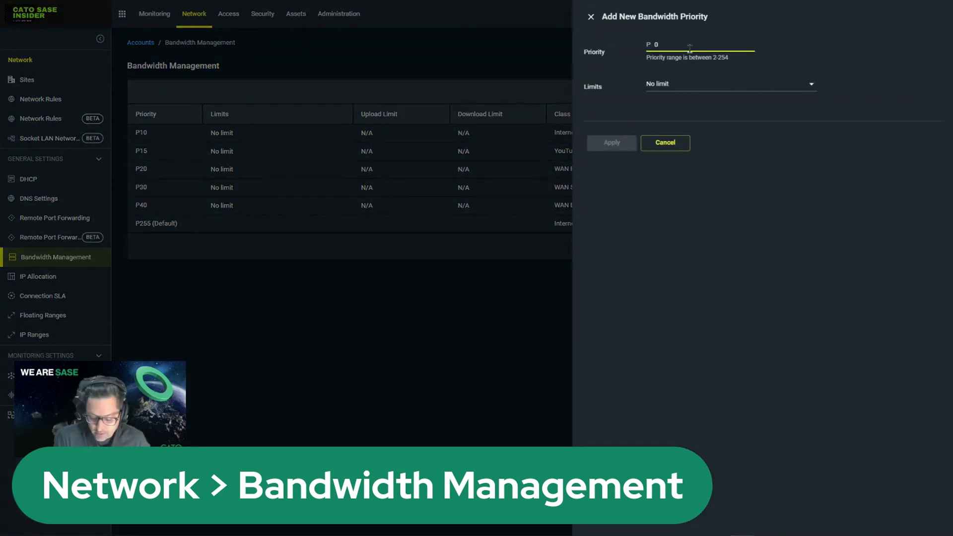
type("45")
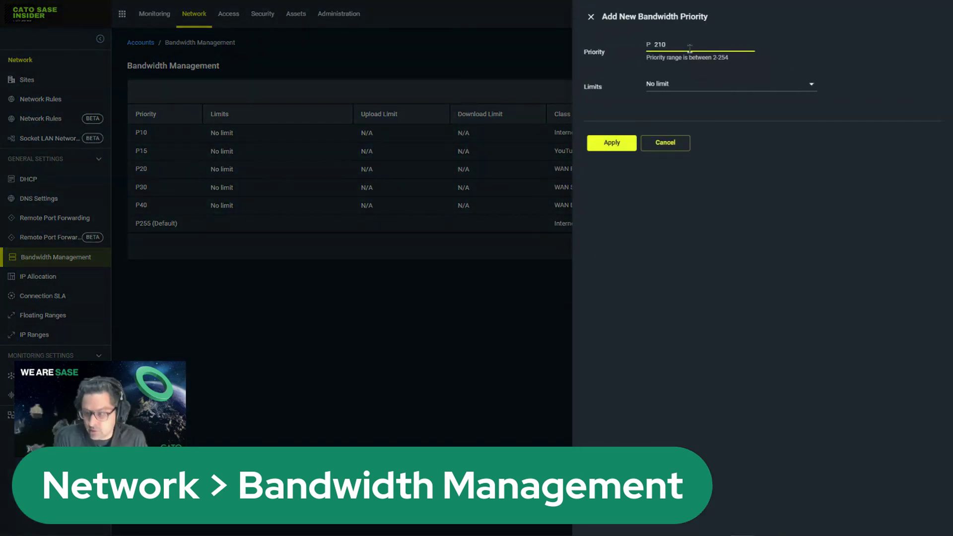
key("BackSpace")
key("BackSpace")
type("20")
left_click(678, 88)
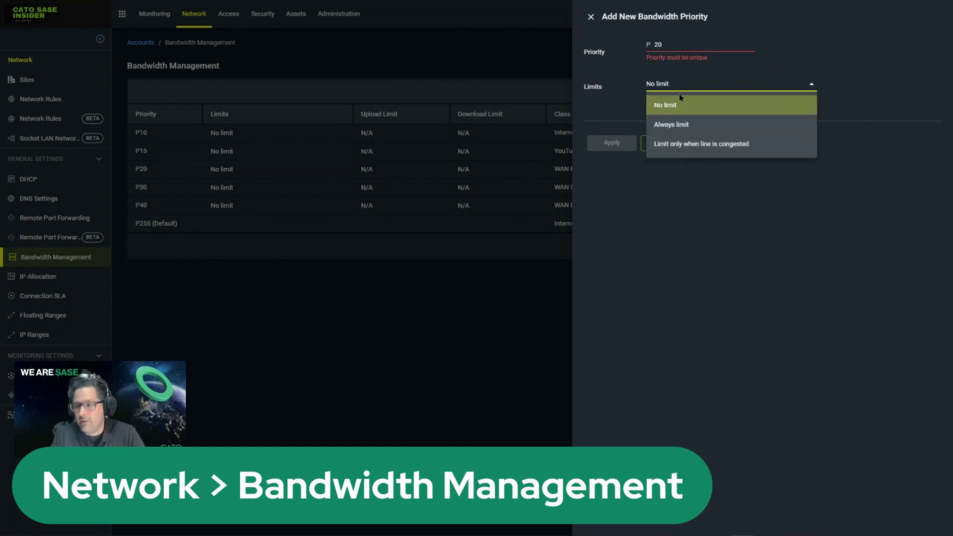
left_click(715, 174)
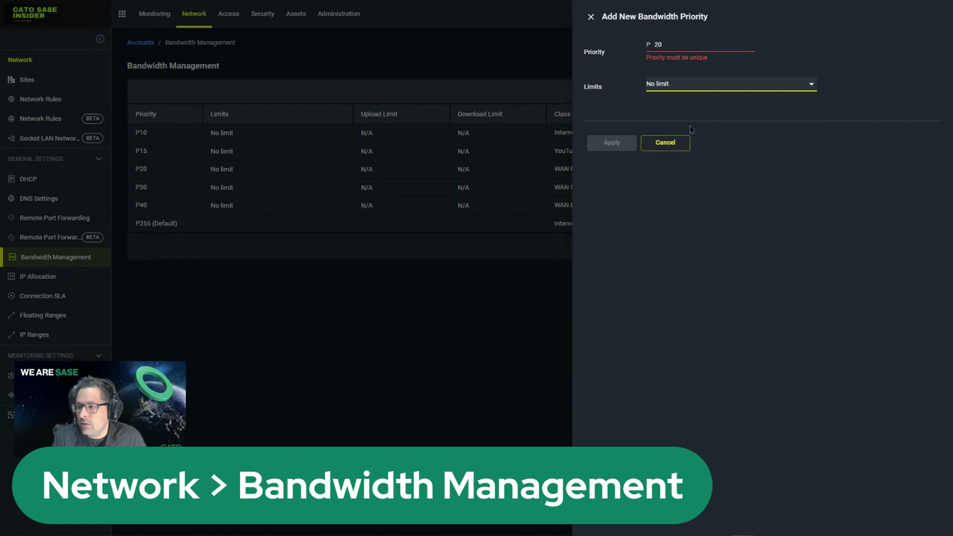
left_click(683, 144)
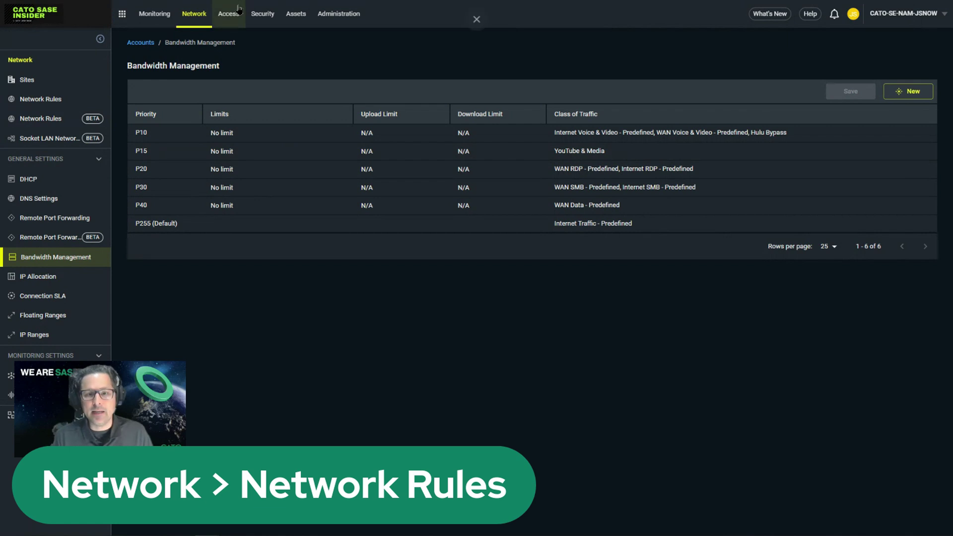
Start a new rule in Network Rules, named Test Rule, with rule order 1
left_click(194, 14)
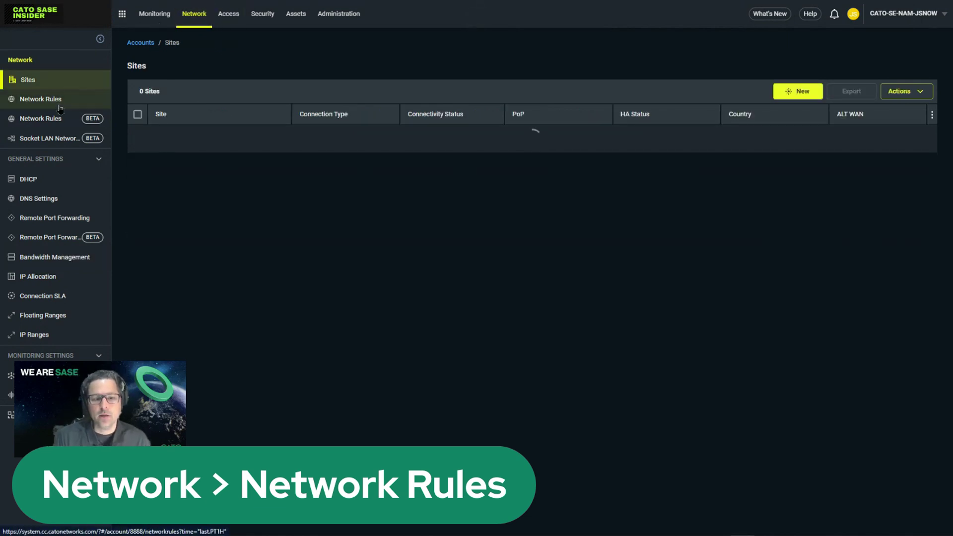
left_click(57, 101)
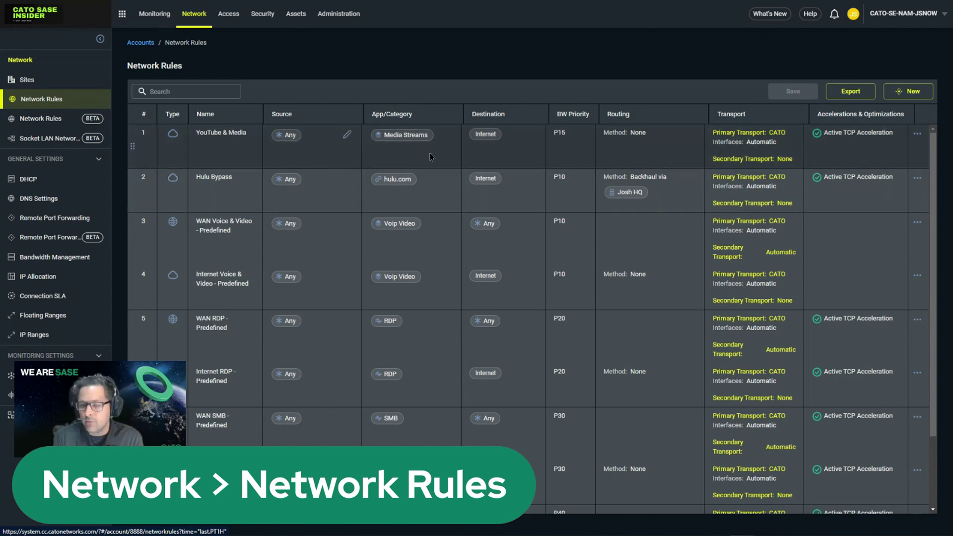
left_click(913, 92)
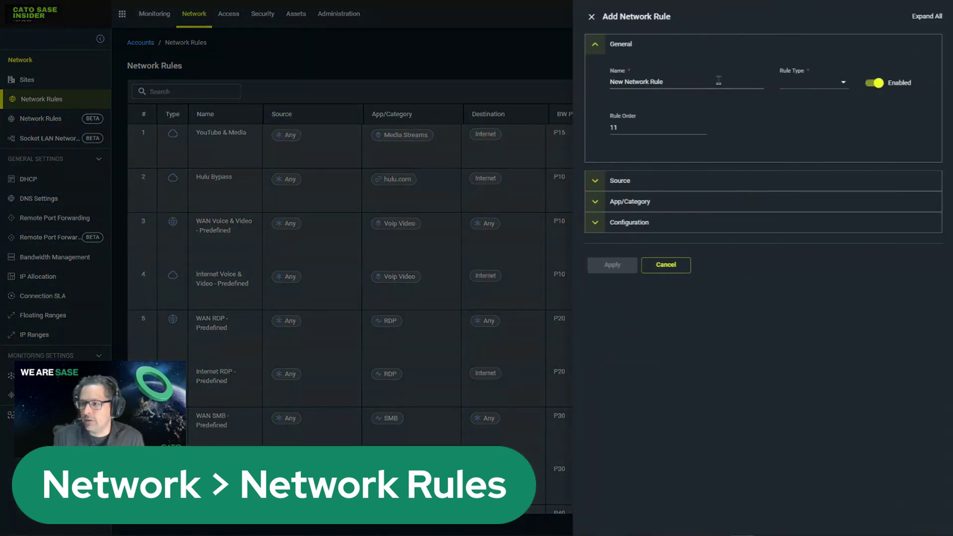
type("Test ")
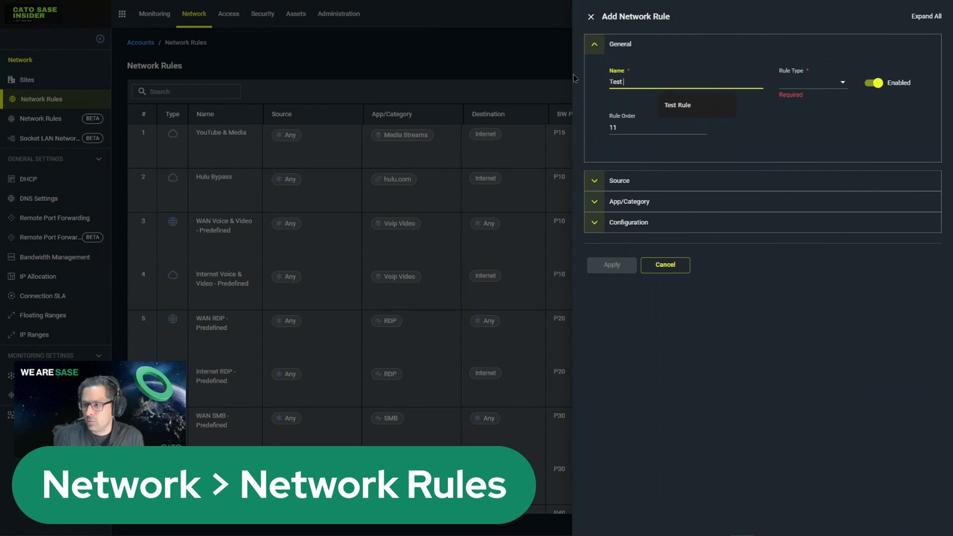
type("Rule")
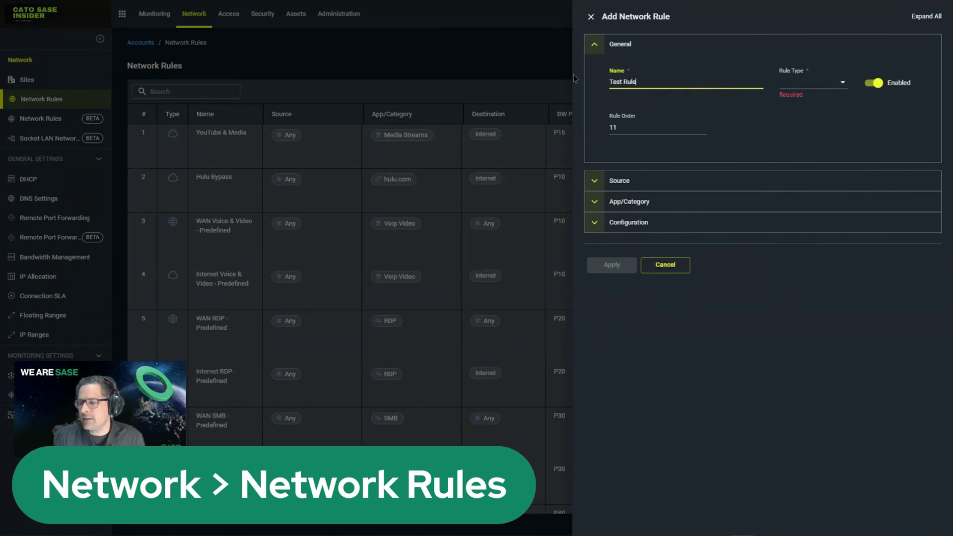
double_click(614, 129)
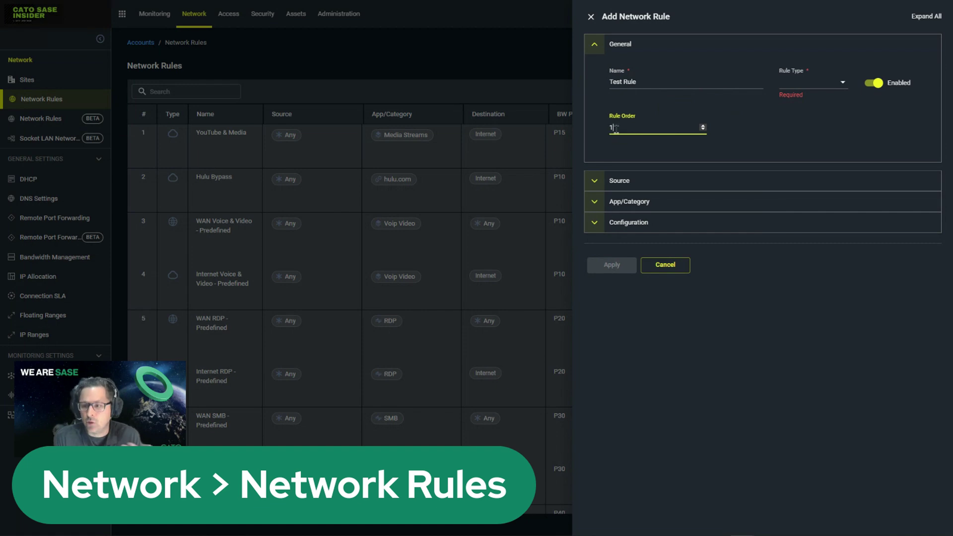
Show the new rule's source and app/category settings, and search the application categories for media
left_click(654, 188)
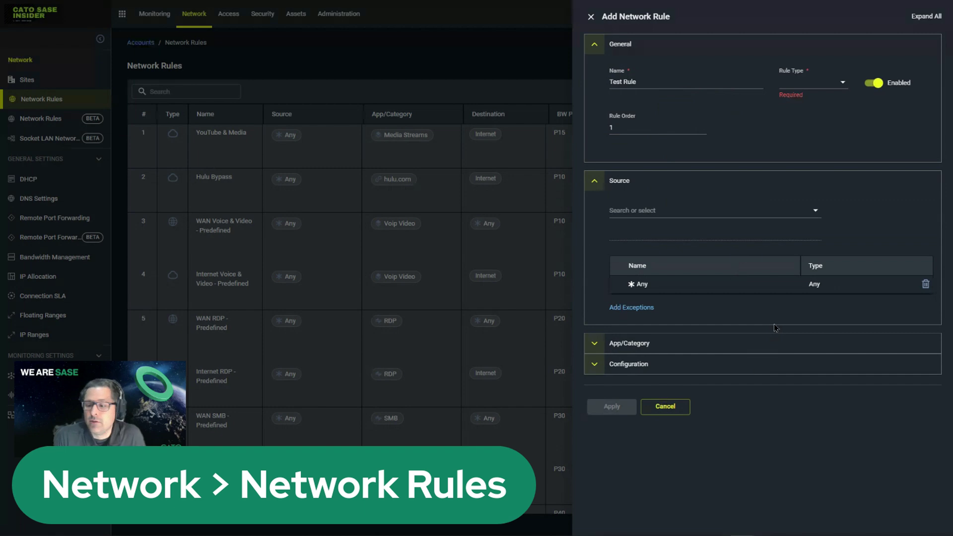
left_click(710, 344)
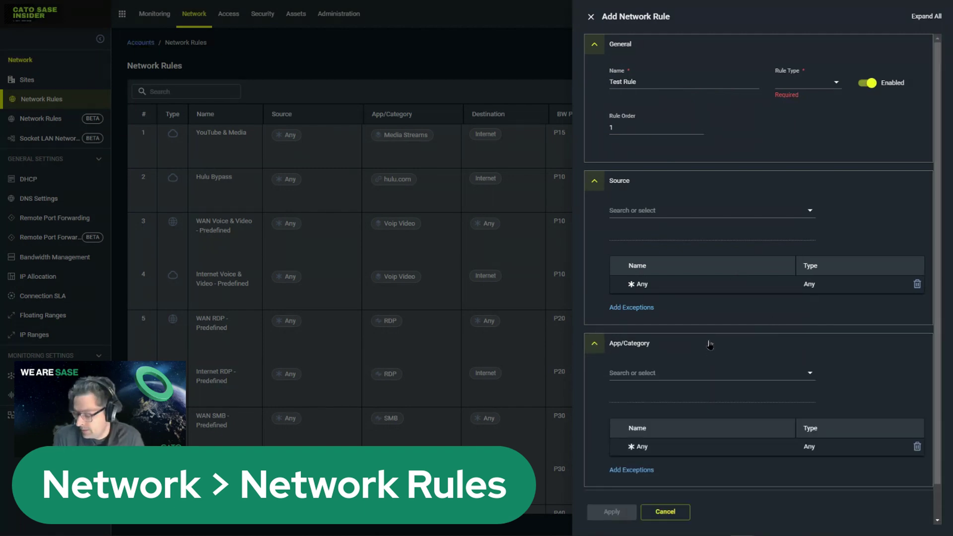
scroll(705, 328, "down", 1)
left_click(698, 338)
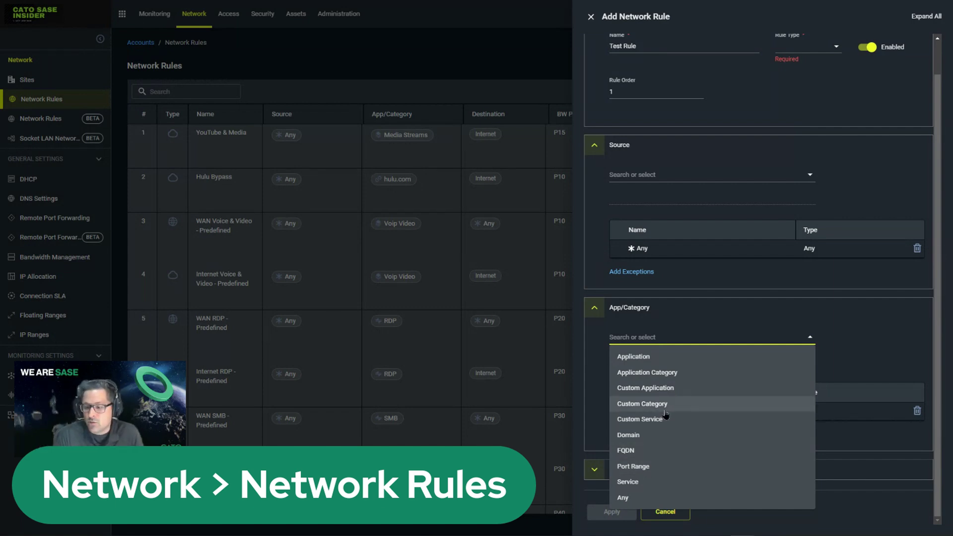
left_click(686, 372)
left_click(691, 362)
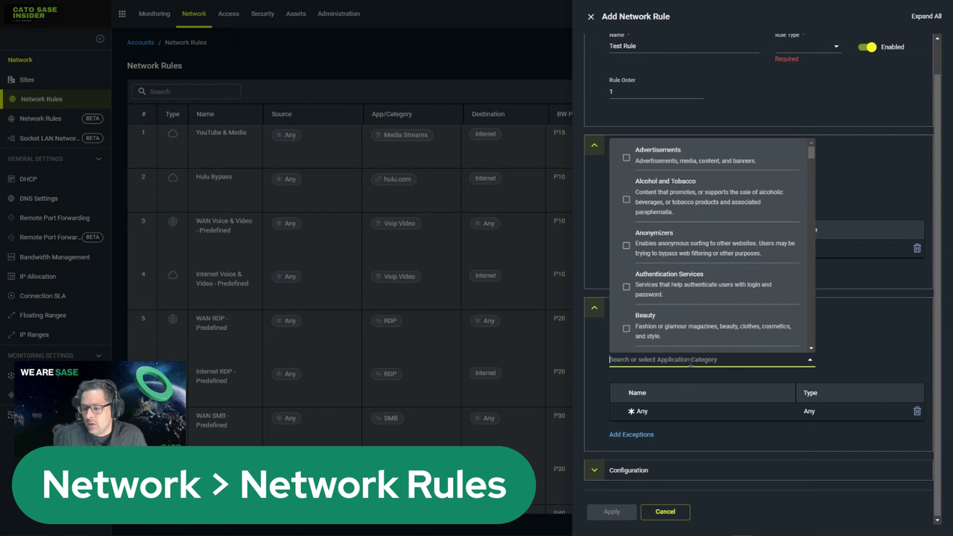
type("media")
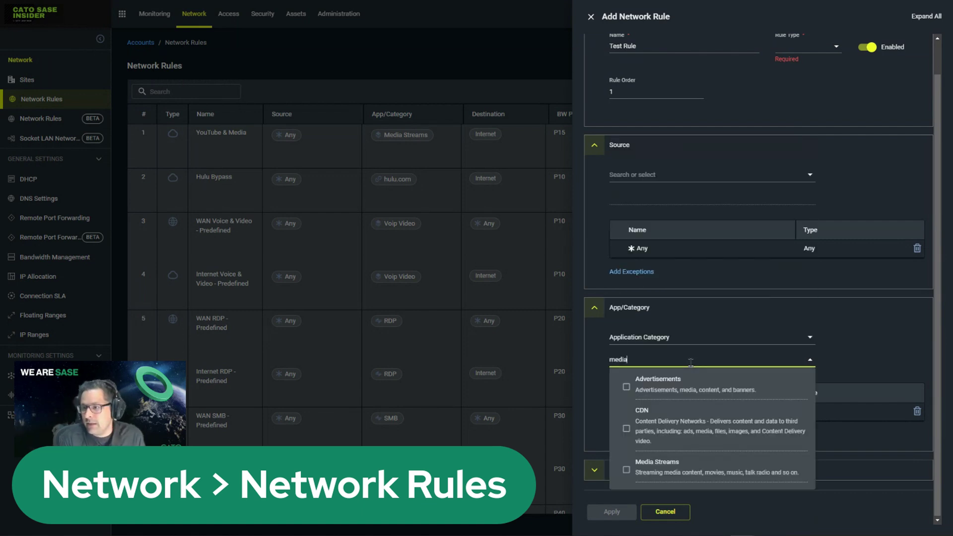
Switch the rule's app/category type to Port Range, leaving the range empty
left_click(689, 338)
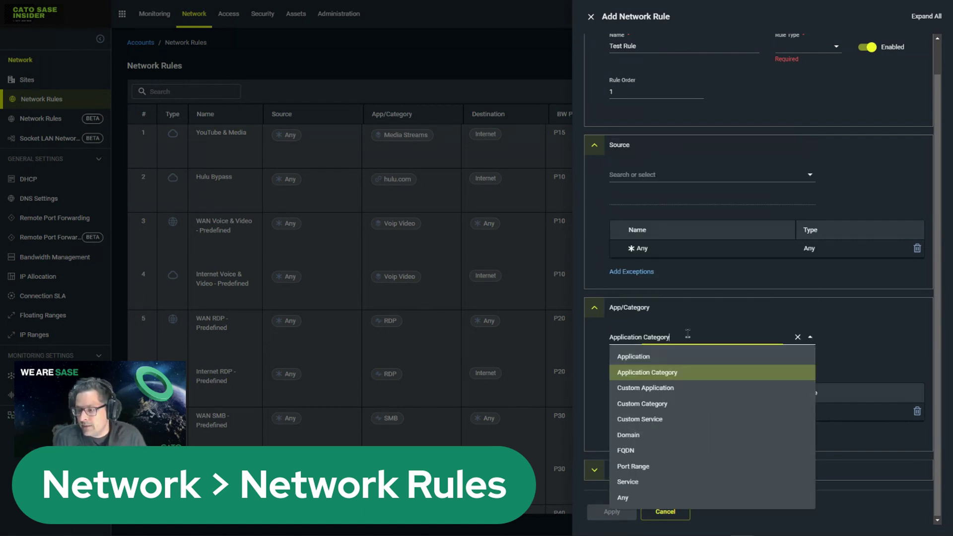
left_click(660, 466)
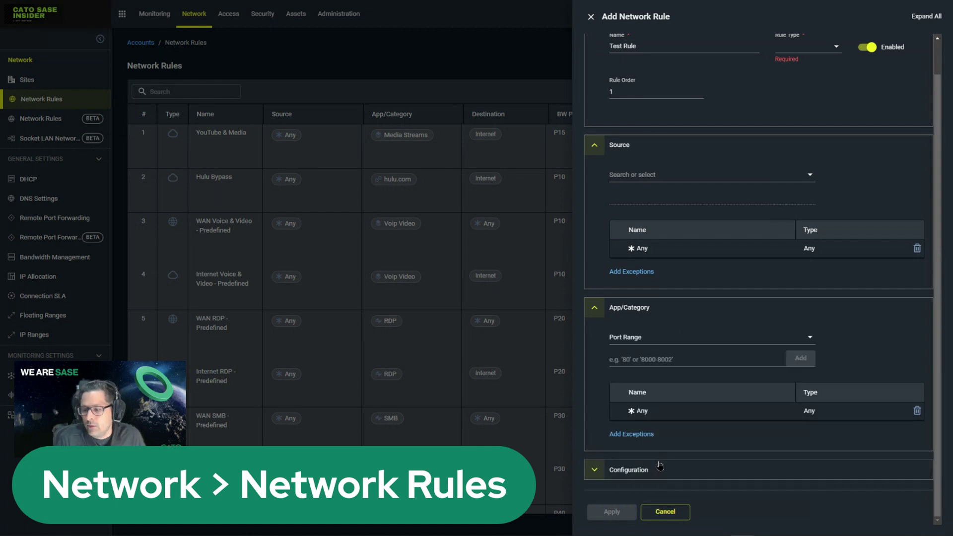
left_click(667, 361)
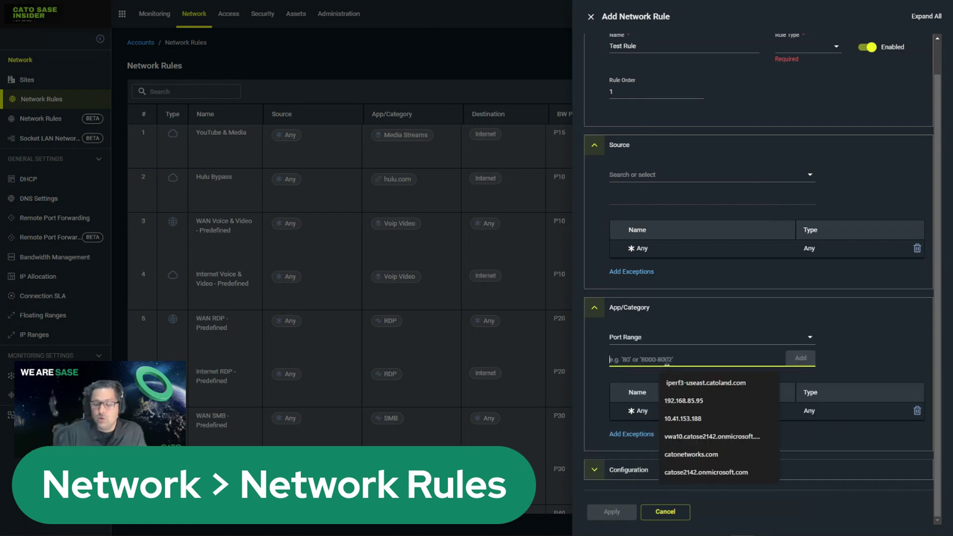
left_click(722, 439)
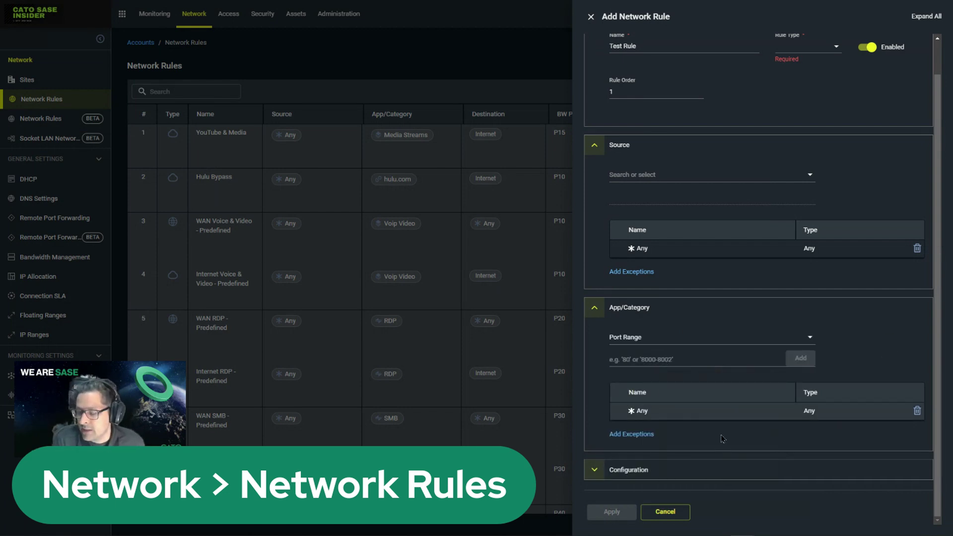
Examine the bandwidth priority choices in the rule's configuration, and discard the new rule
left_click(708, 469)
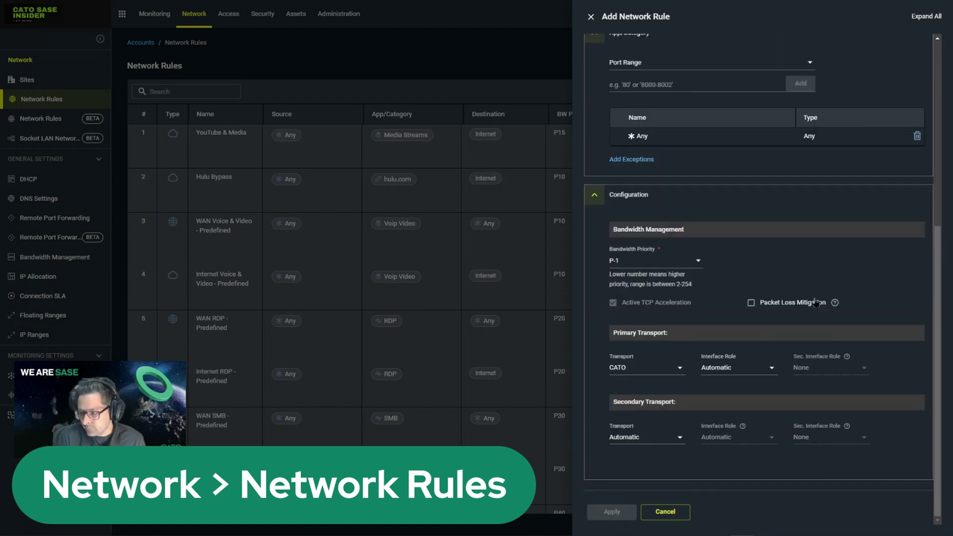
left_click(698, 261)
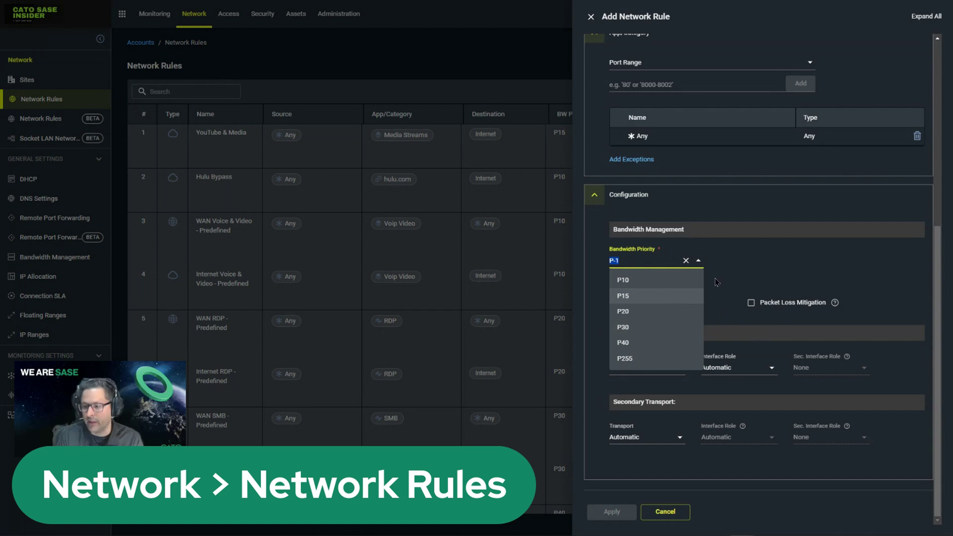
left_click(795, 253)
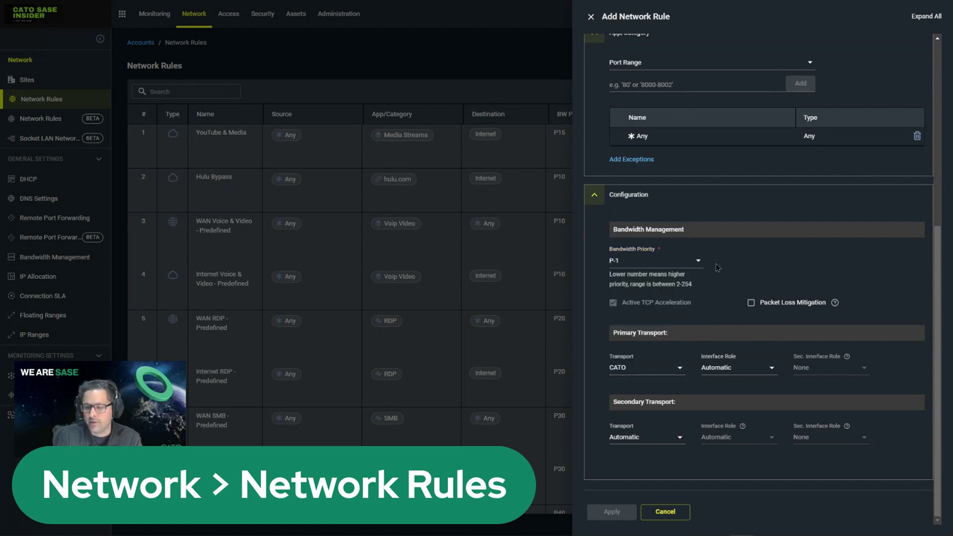
left_click(678, 512)
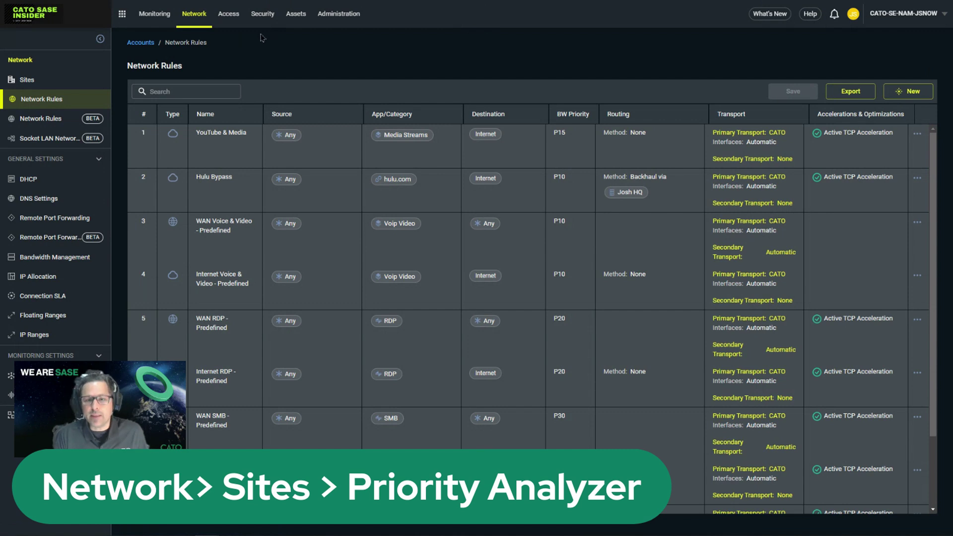
Open the Priority Analyzer for the HQ site and set its time range to Last Hour
left_click(195, 22)
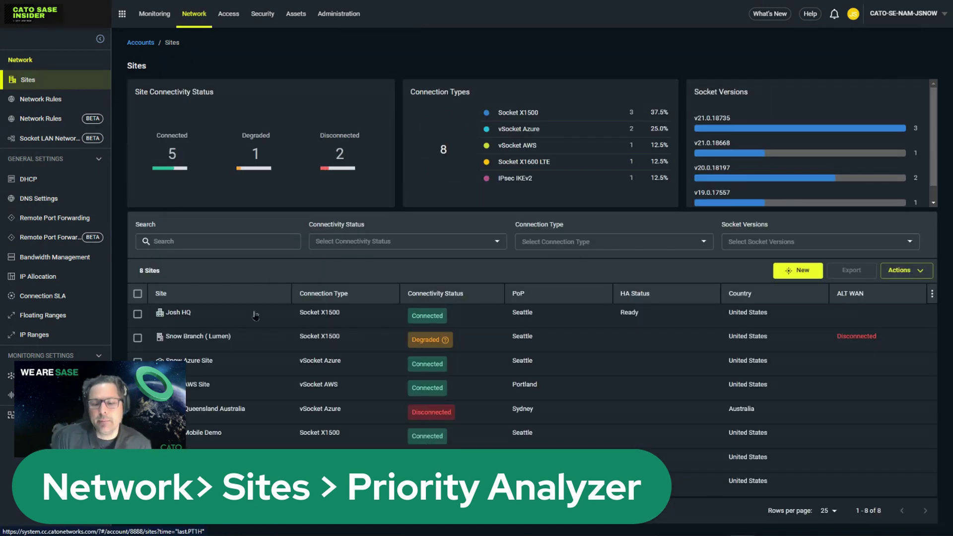
left_click(186, 315)
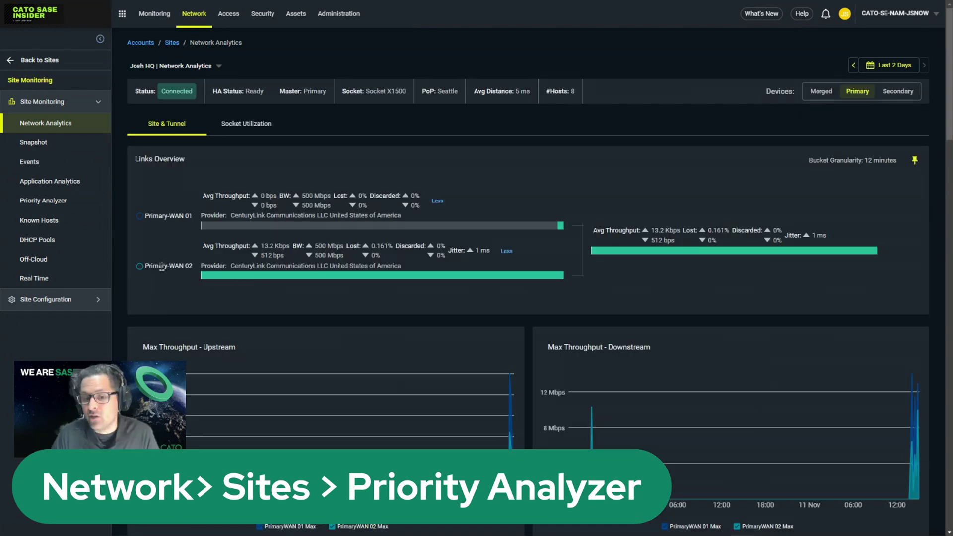
left_click(92, 207)
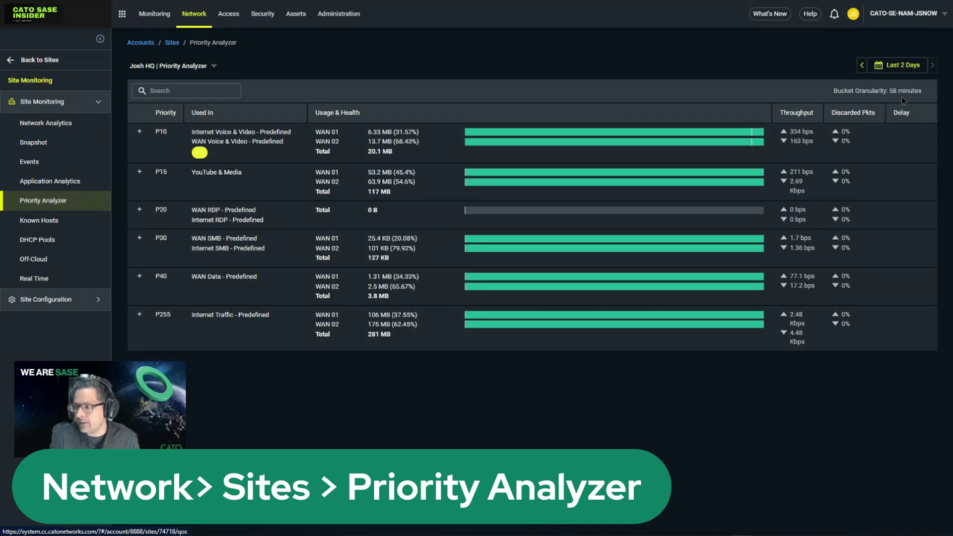
left_click(899, 65)
left_click(844, 105)
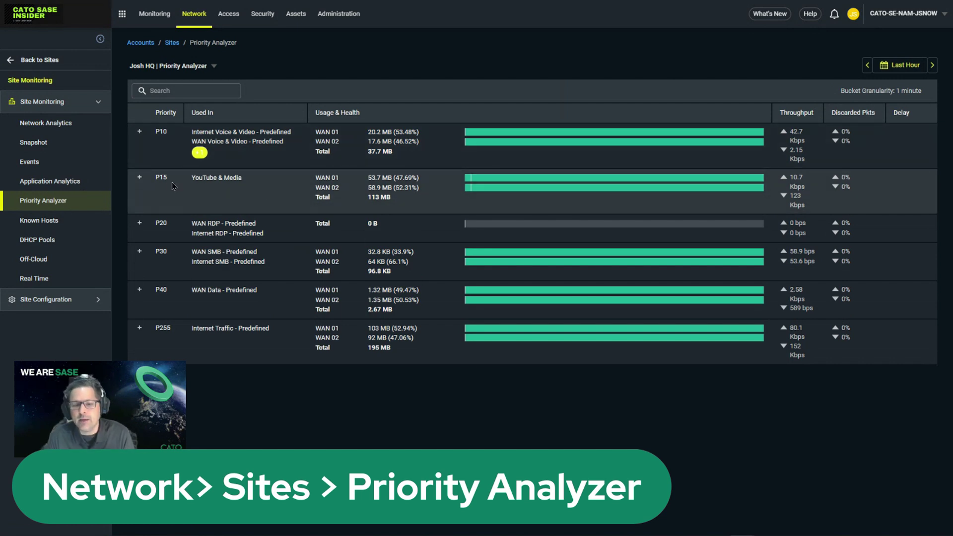
Expand the P15 YouTube & Media priority and examine its throughput, packet delay, discarded packets, top hosts and top apps
left_click(142, 180)
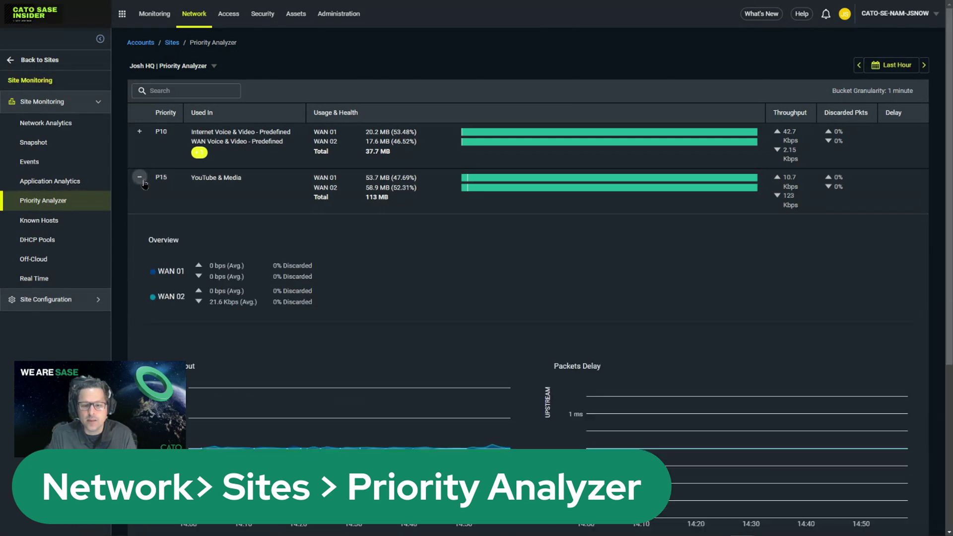
scroll(377, 323, "down", 2)
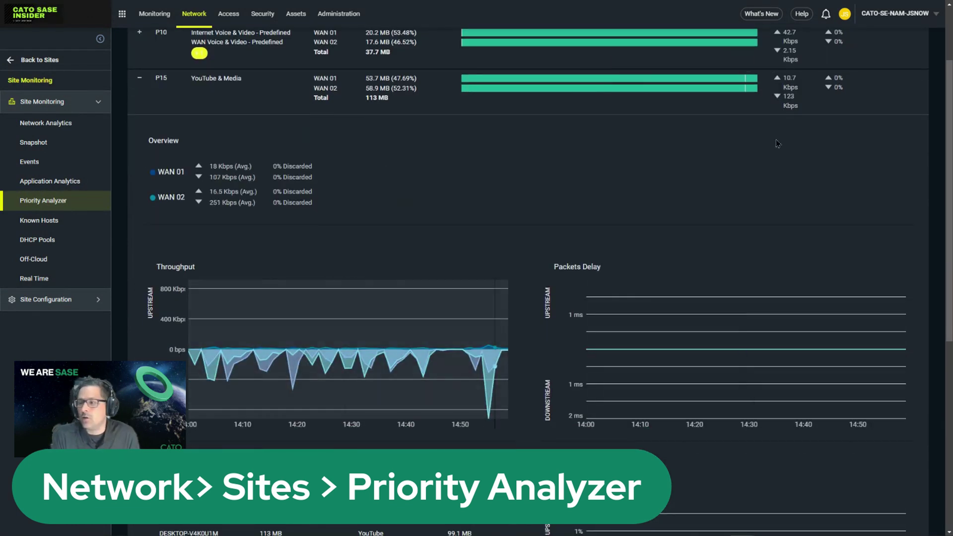
scroll(377, 322, "up", 2)
scroll(355, 289, "down", 5)
scroll(355, 289, "down", 4)
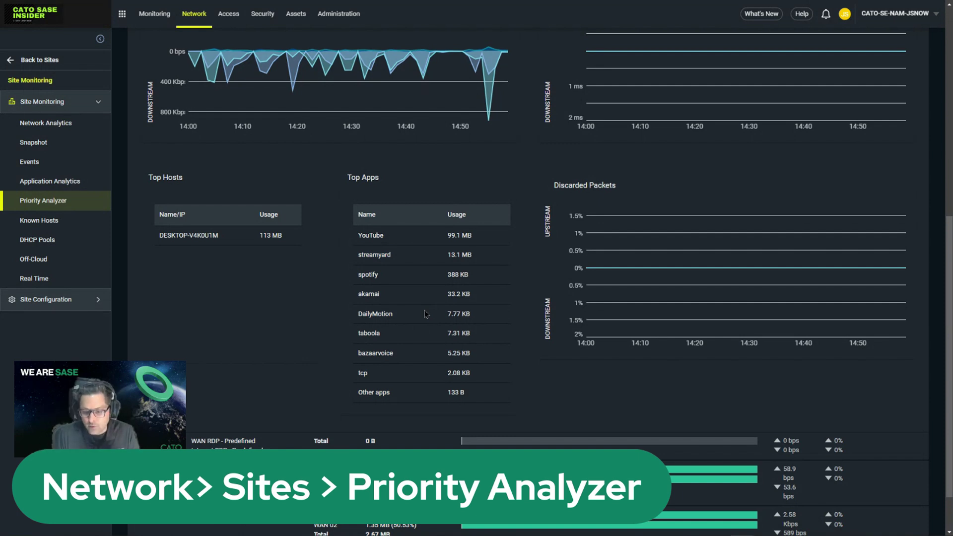
scroll(425, 314, "down", 1)
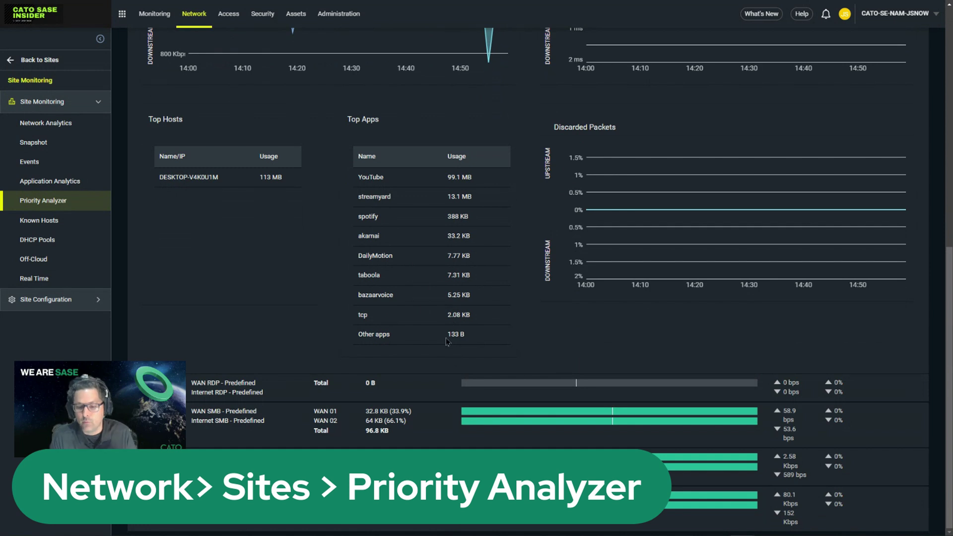
scroll(335, 366, "up", 2)
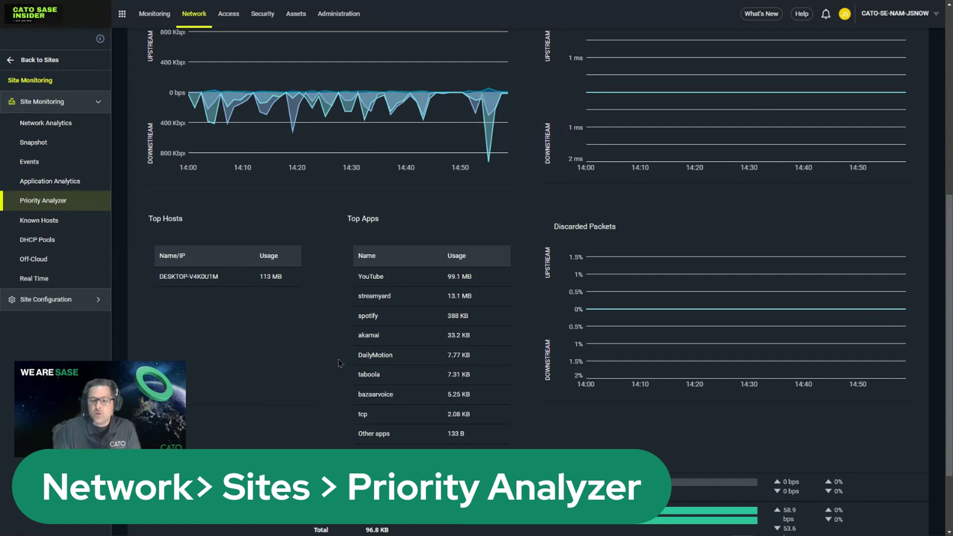
scroll(339, 364, "up", 6)
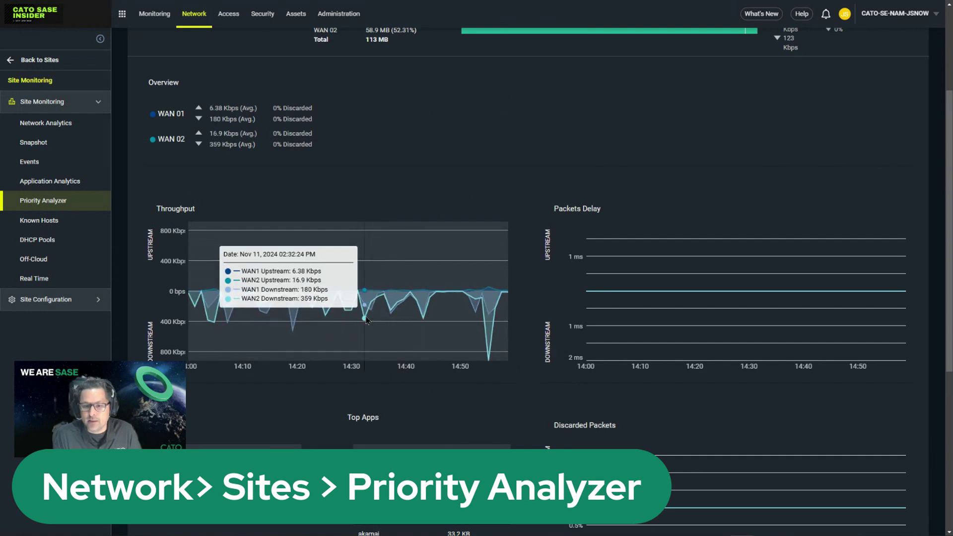
scroll(367, 317, "down", 2)
scroll(638, 246, "down", 2)
scroll(640, 245, "up", 2)
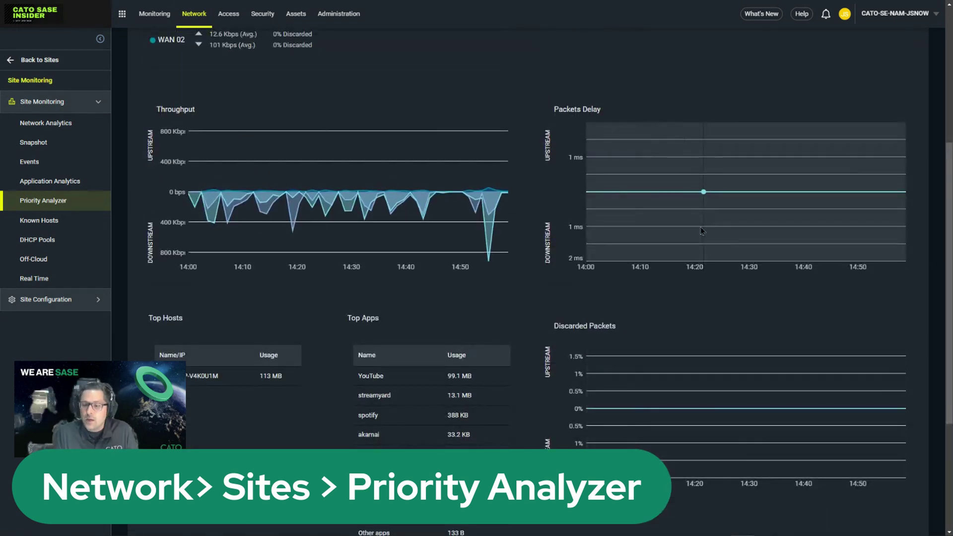